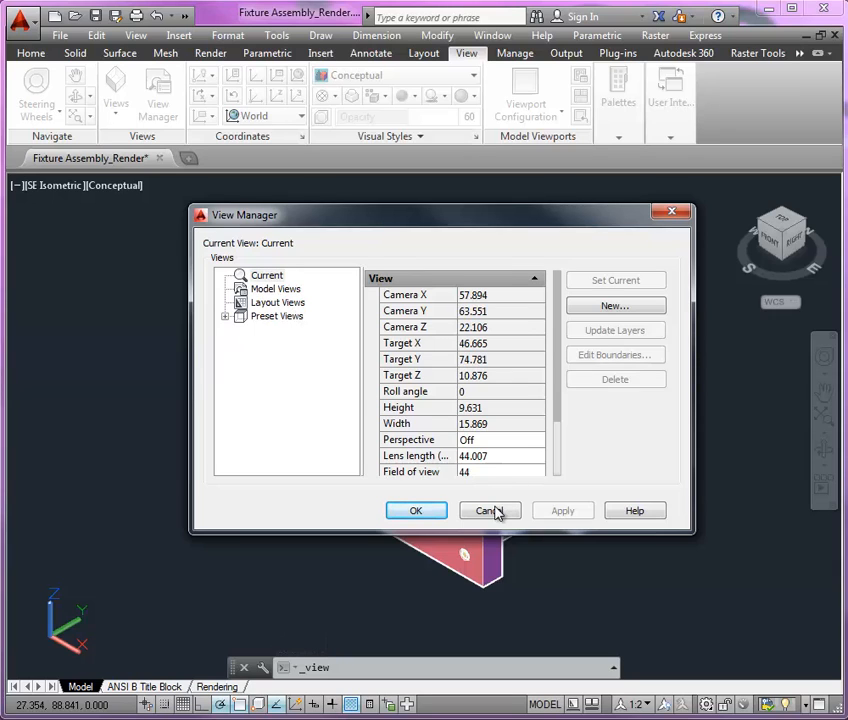
click(494, 510)
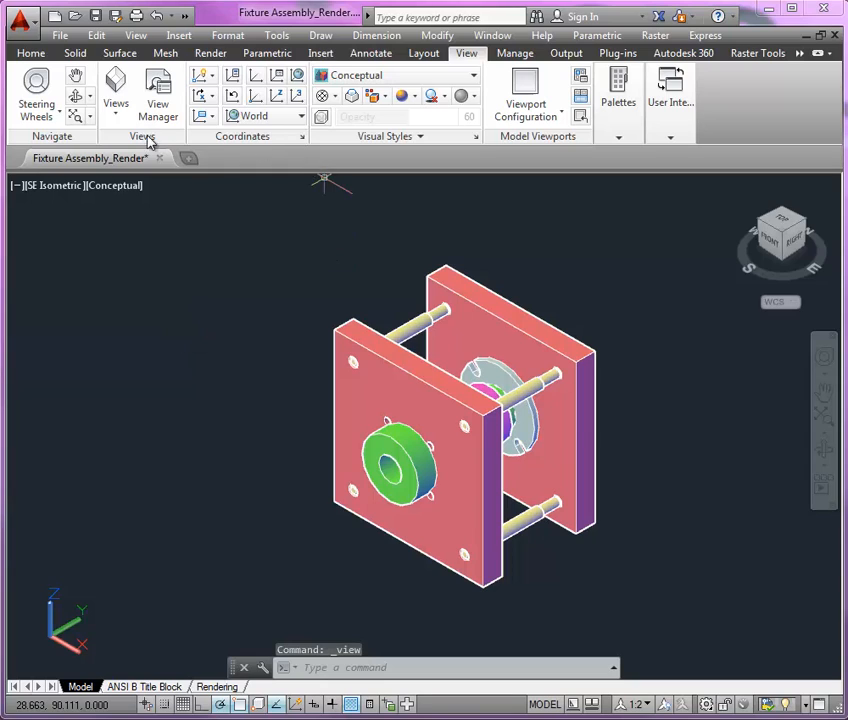
click(116, 110)
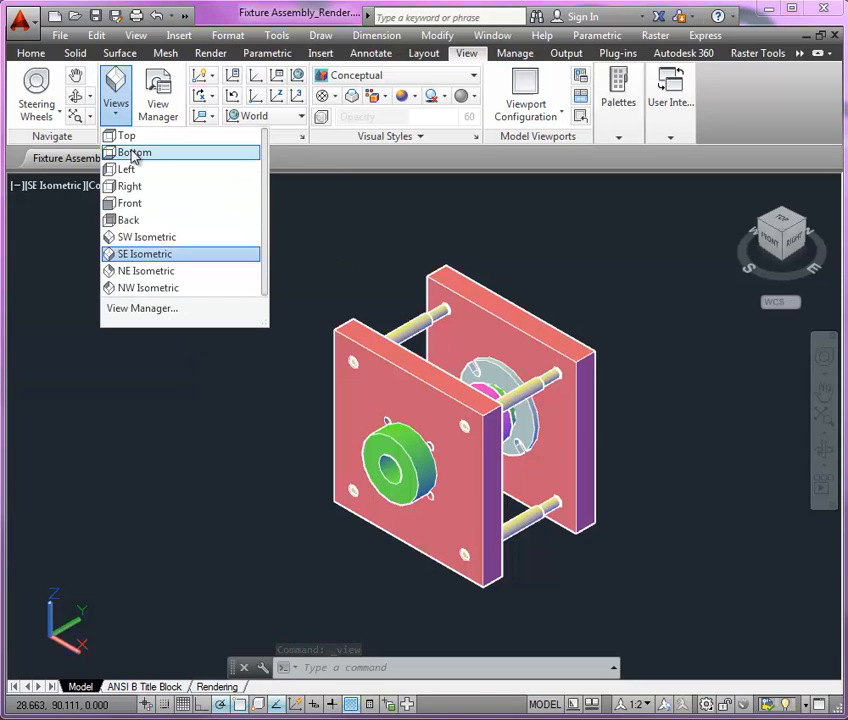
click(358, 240)
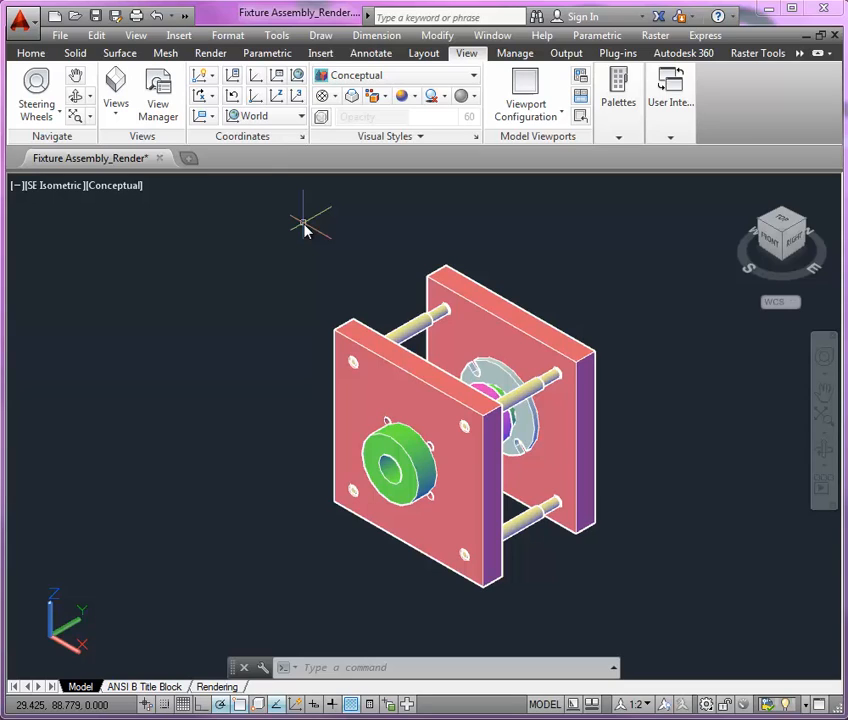
- Switch the model view to perspective projection and orbit the fixture assembly to expose more of its right side, enlarged and centred
right_click(785, 237)
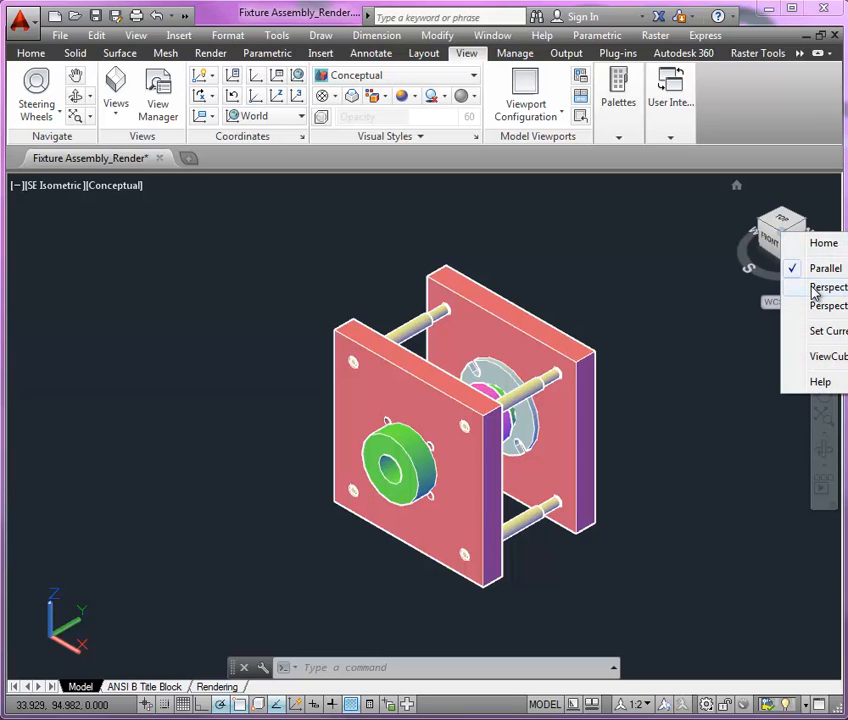
click(815, 289)
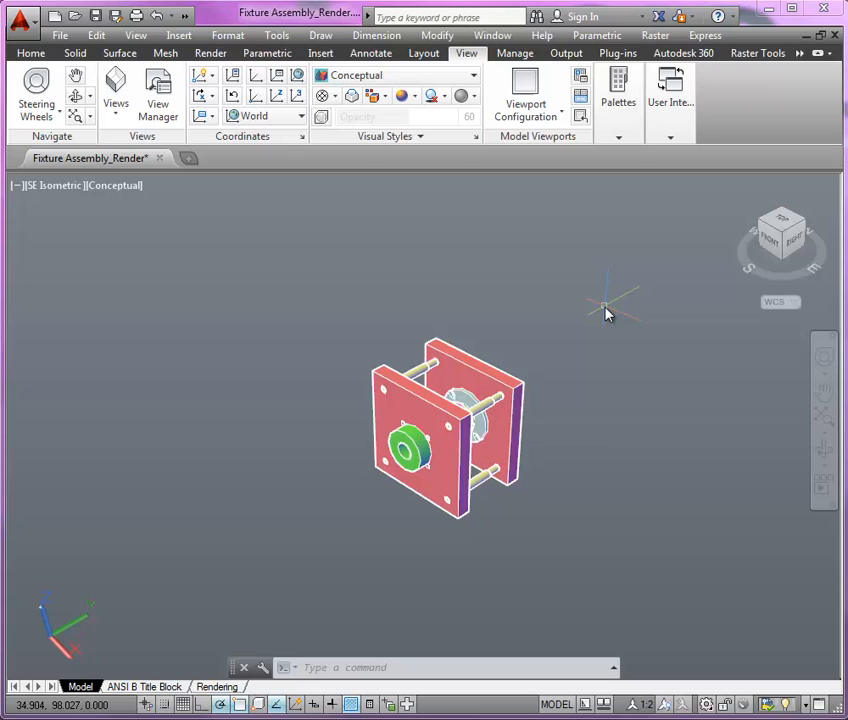
text(3do)
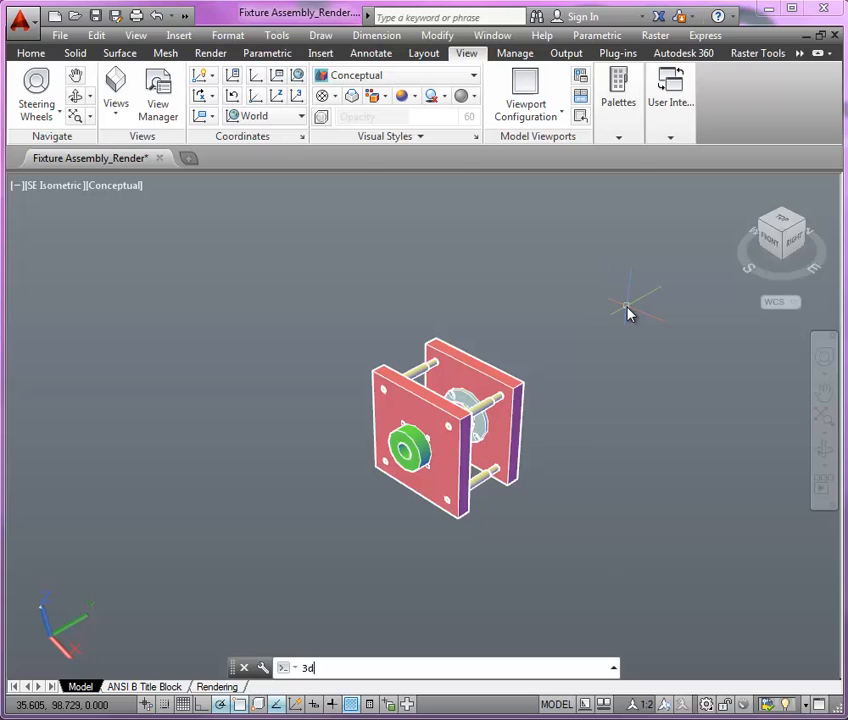
key(Return)
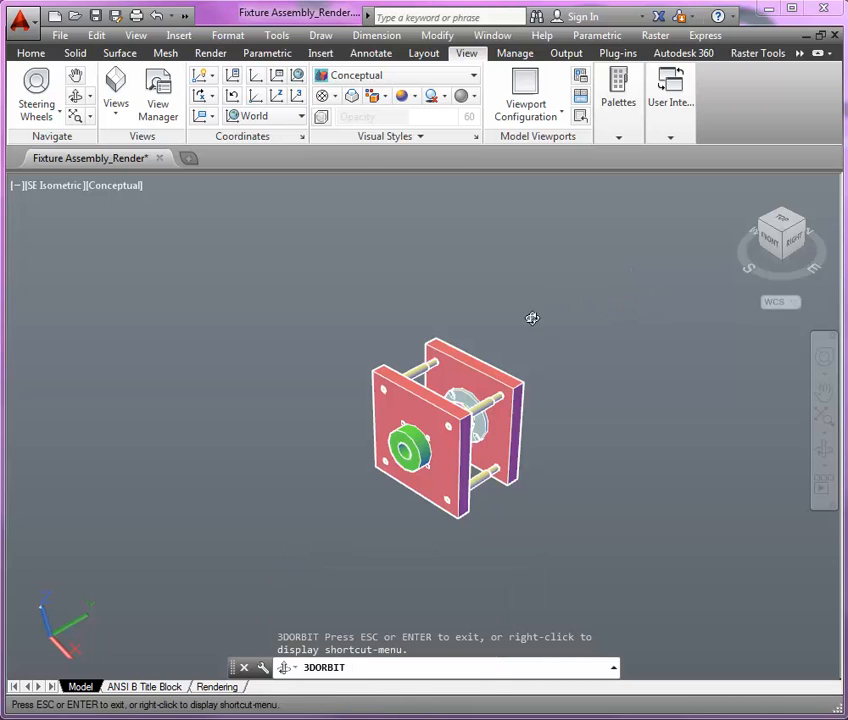
drag(460, 447, 459, 462)
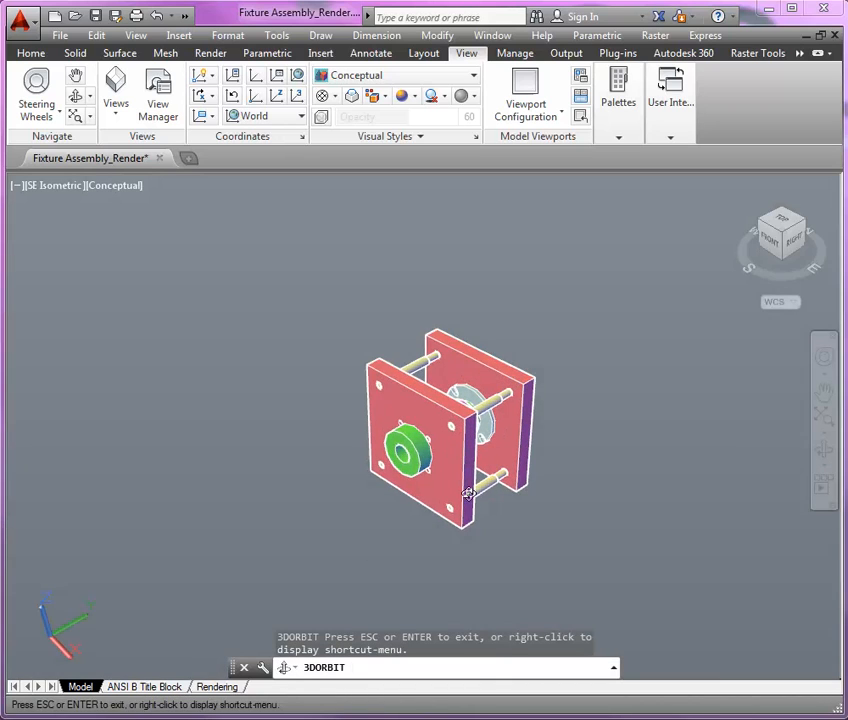
scroll(470, 478, up, 4)
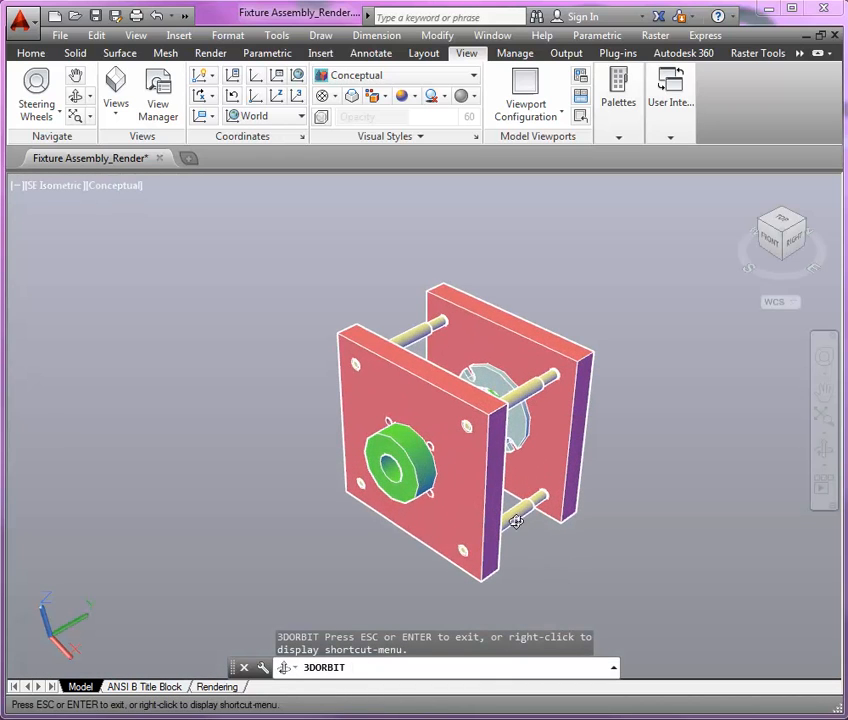
drag(515, 524, 484, 509)
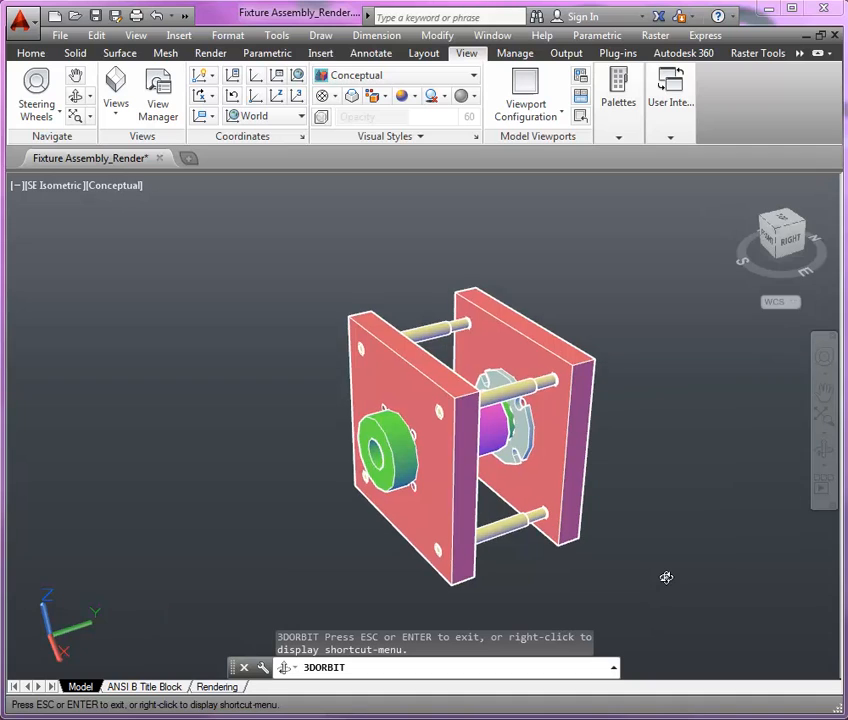
scroll(690, 585, up, 2)
scroll(78, 388, down, 2)
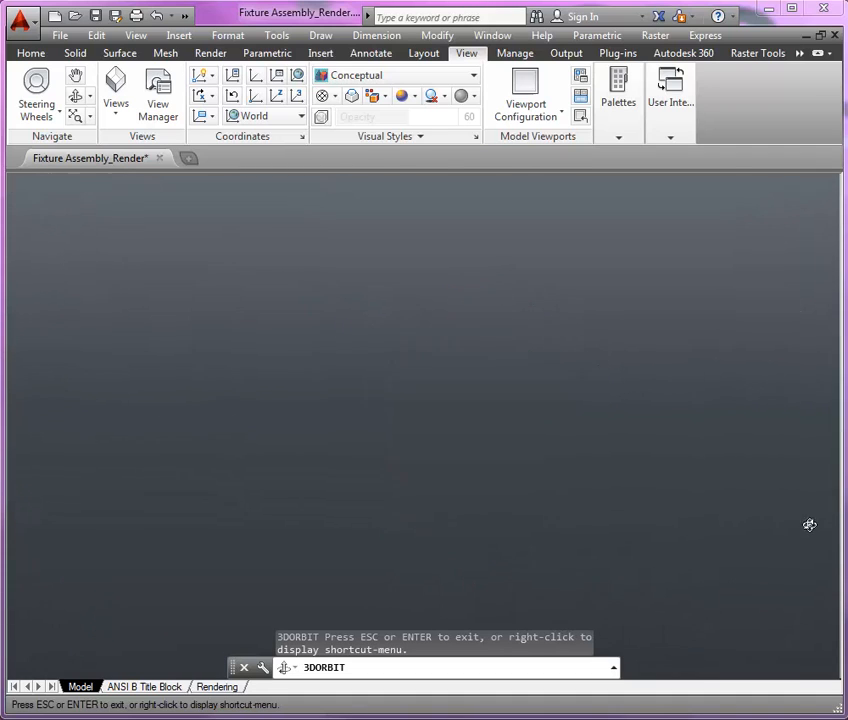
scroll(740, 526, up, 3)
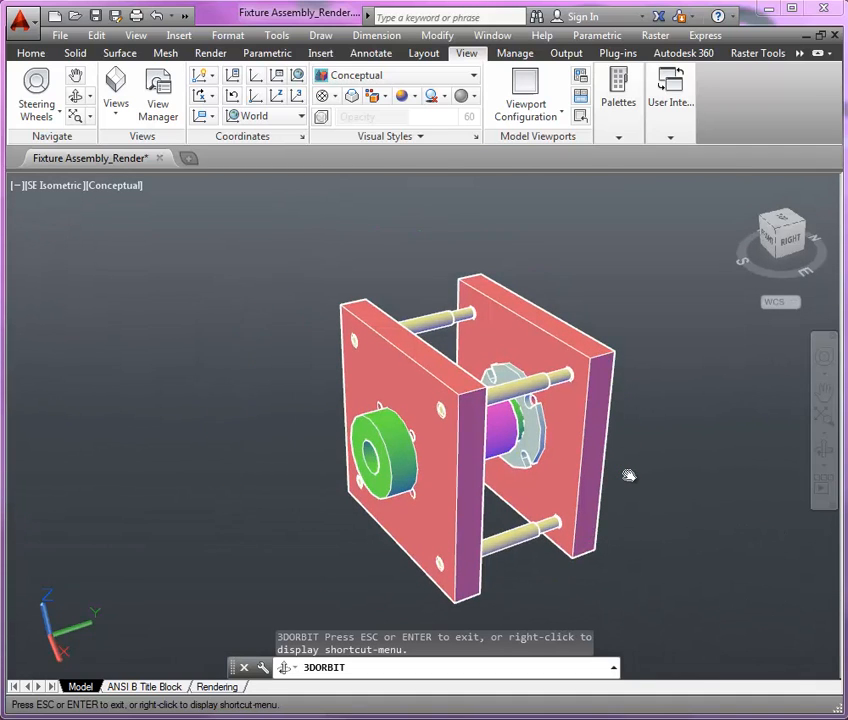
middle_drag(627, 473, 611, 467)
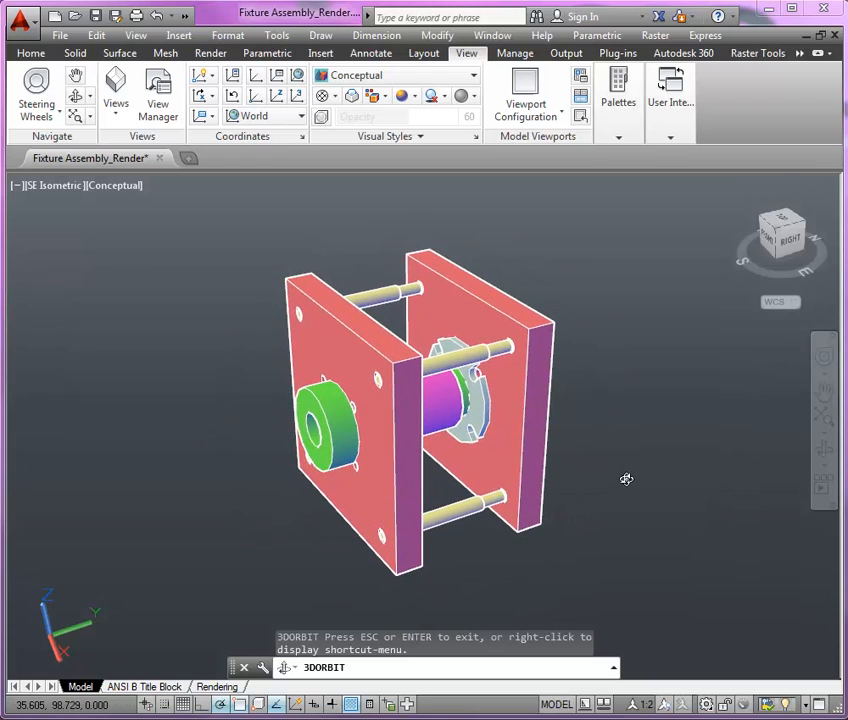
key(Escape)
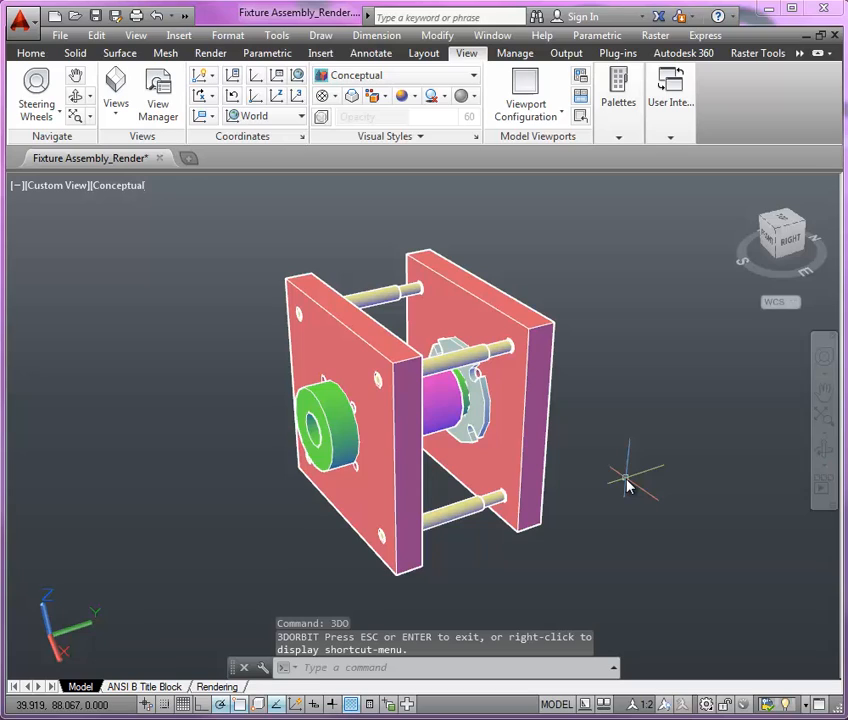
- Set the FACETRES system variable to 10 to smooth the assembly's curved surfaces
text(facetres)
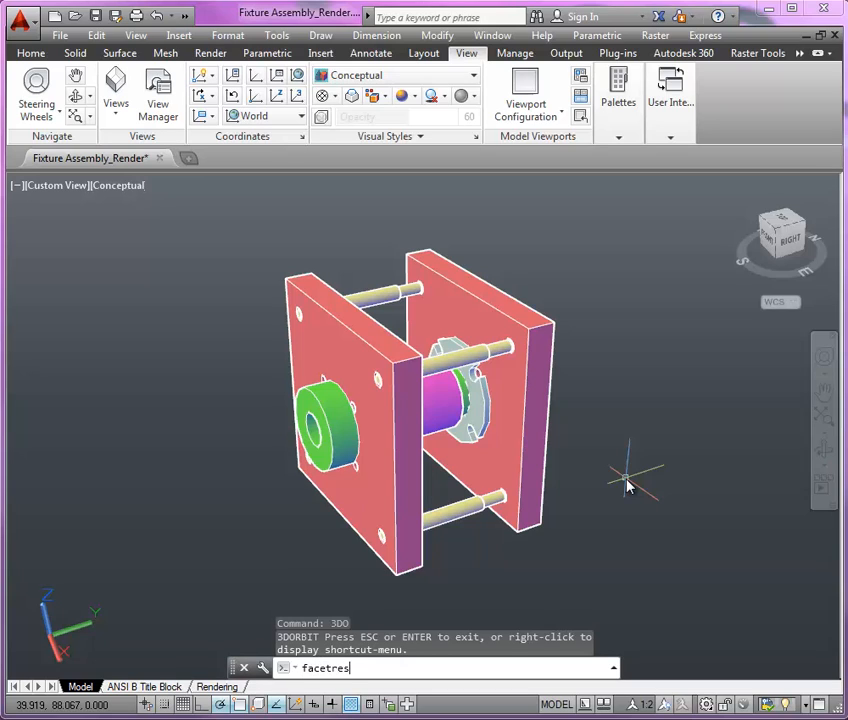
key(Return)
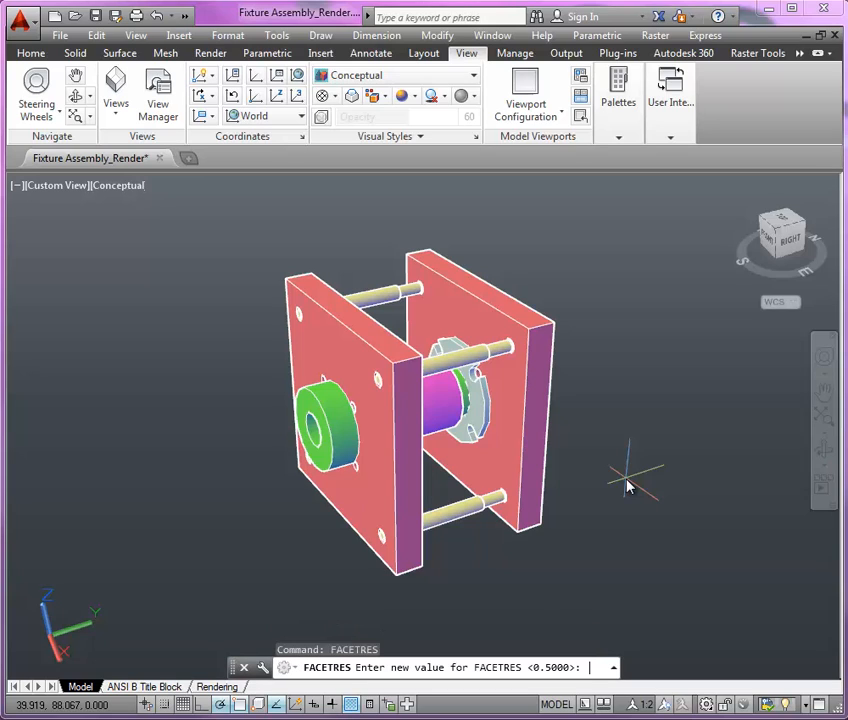
text(10)
key(Return)
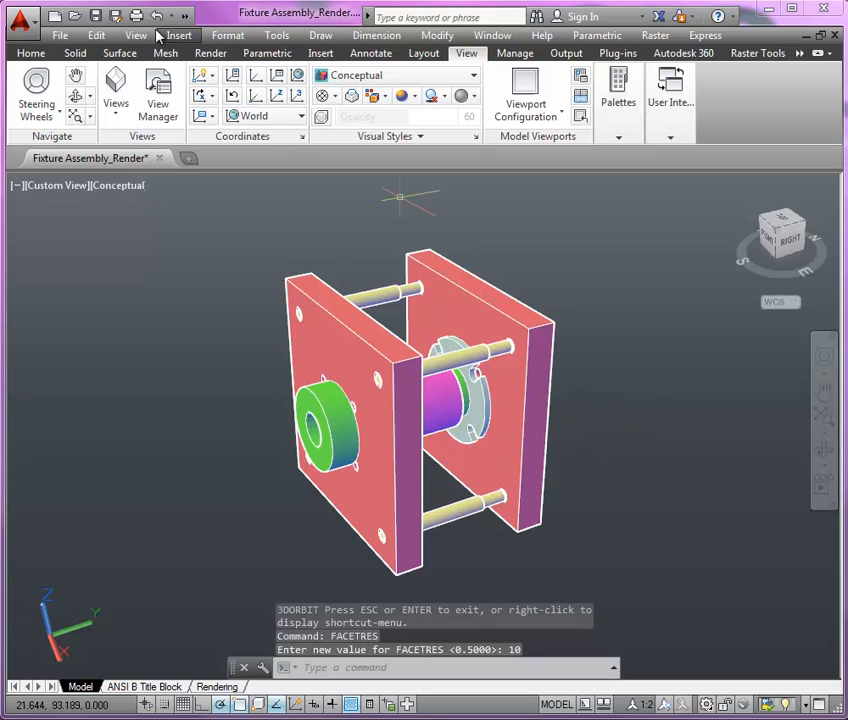
- Review the drawing's layers and their colors and freeze states in the Layer Properties Manager
click(50, 53)
mouse_move(714, 128)
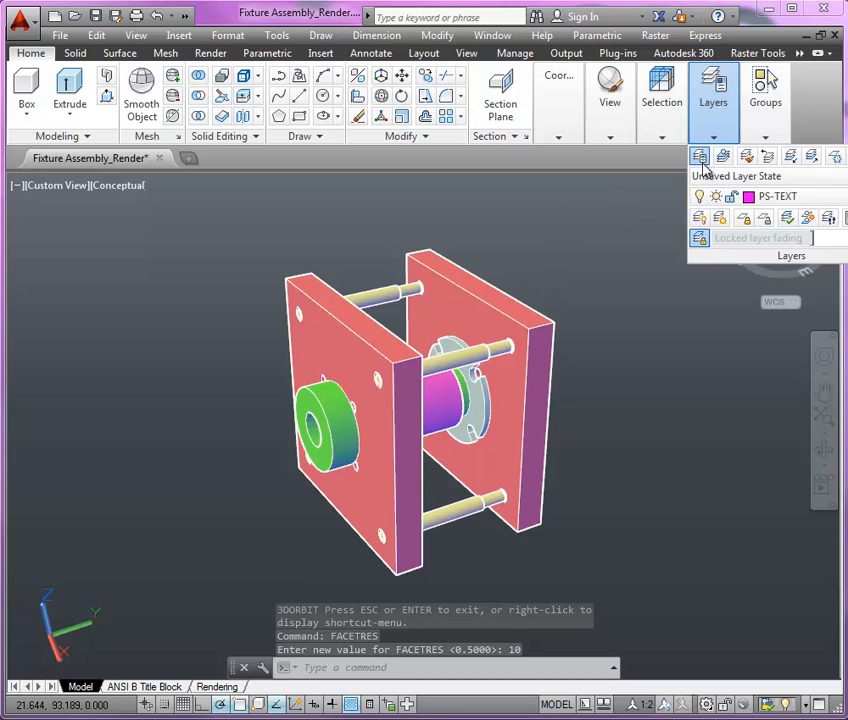
click(699, 156)
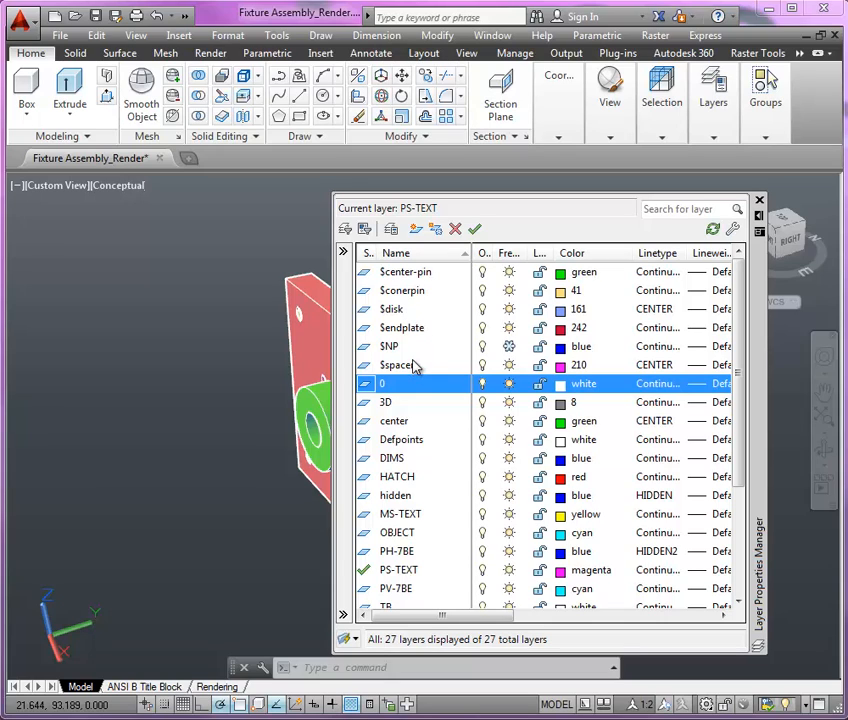
click(758, 201)
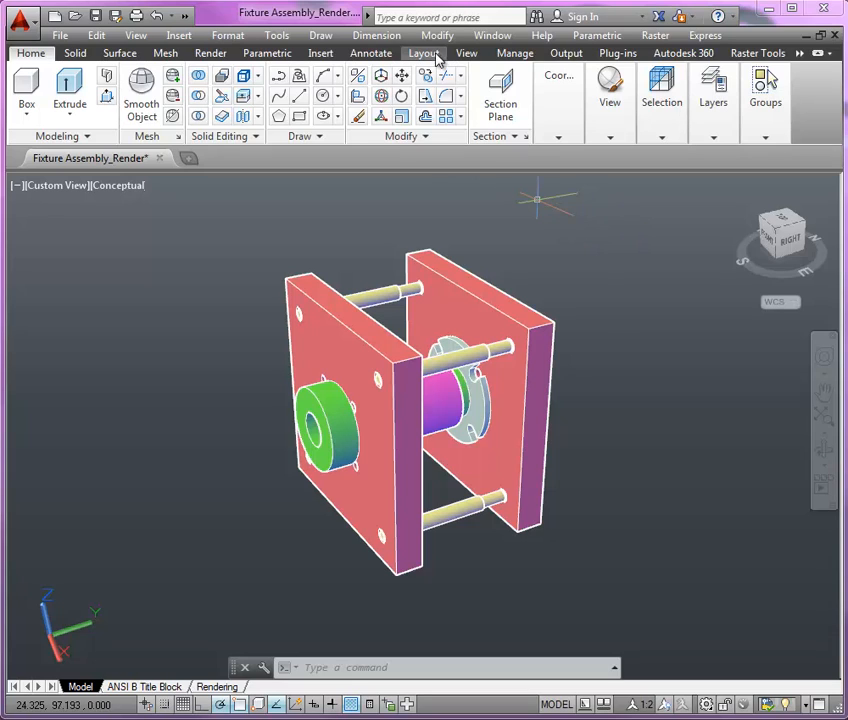
- Start a new named view called "SE-iso perspective - collapsed", keeping the visual style as Current
click(468, 56)
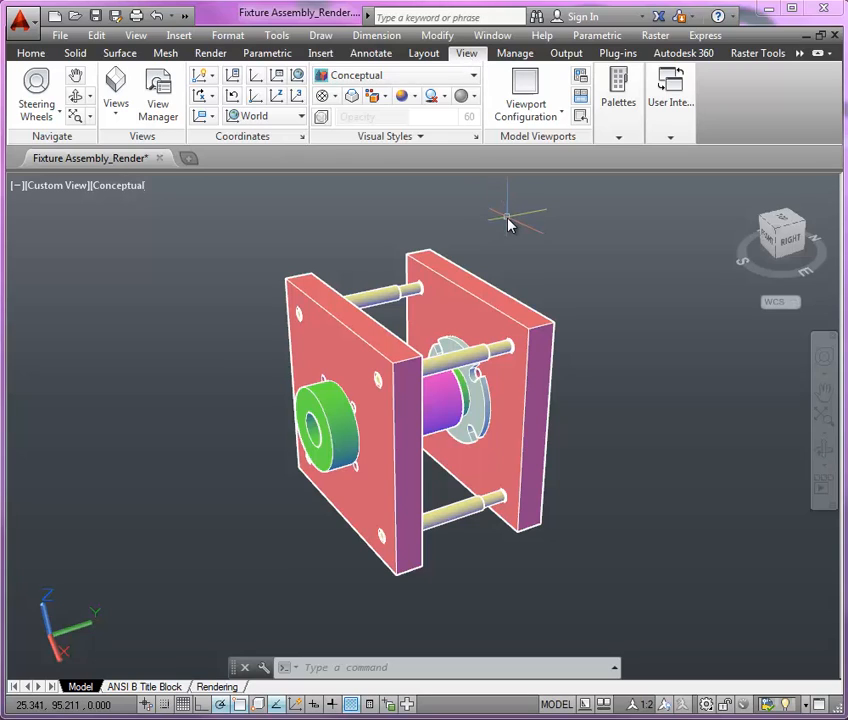
click(172, 115)
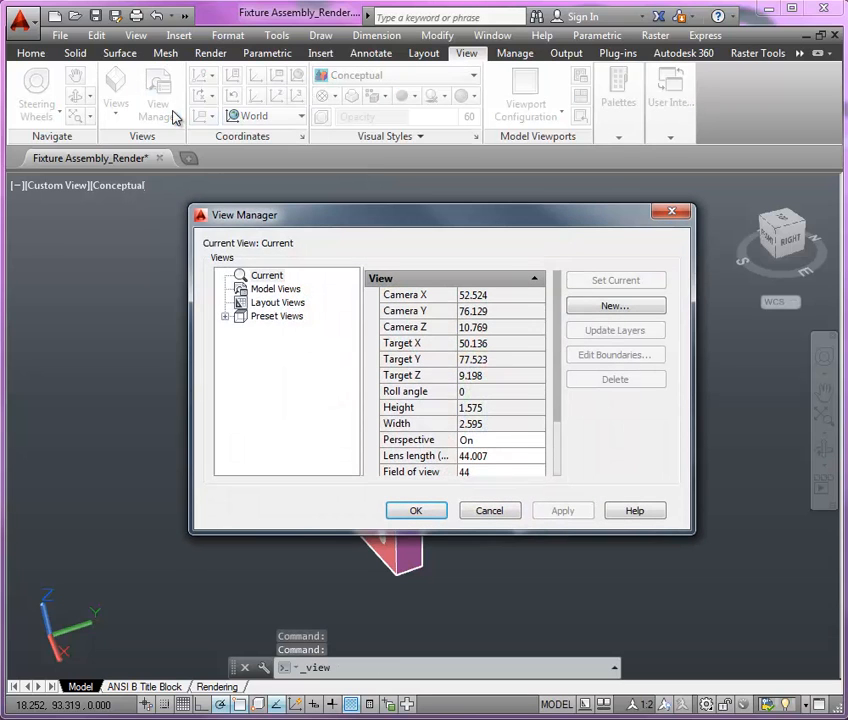
drag(467, 215, 414, 192)
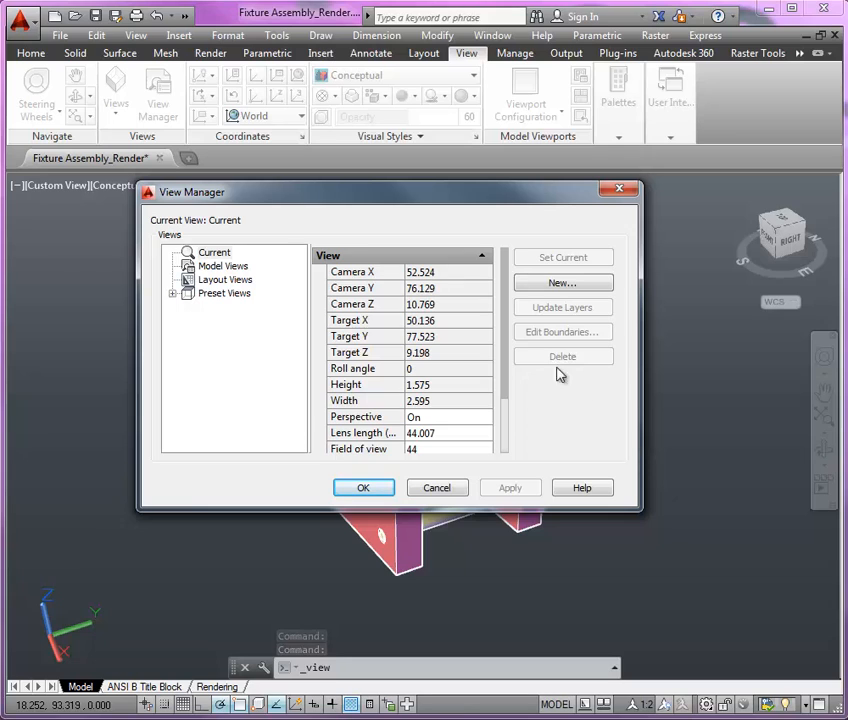
drag(505, 332, 515, 280)
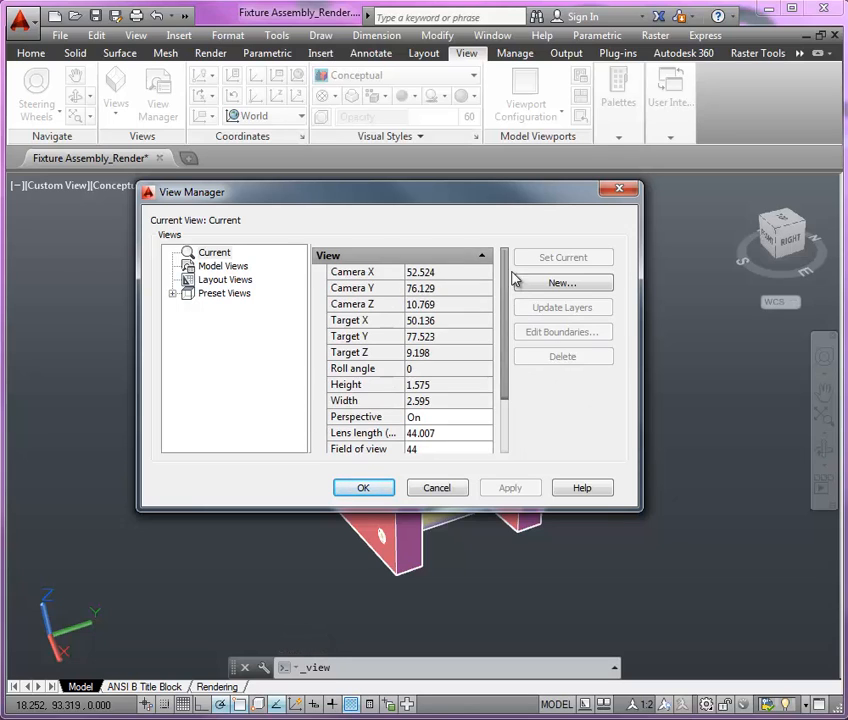
click(563, 284)
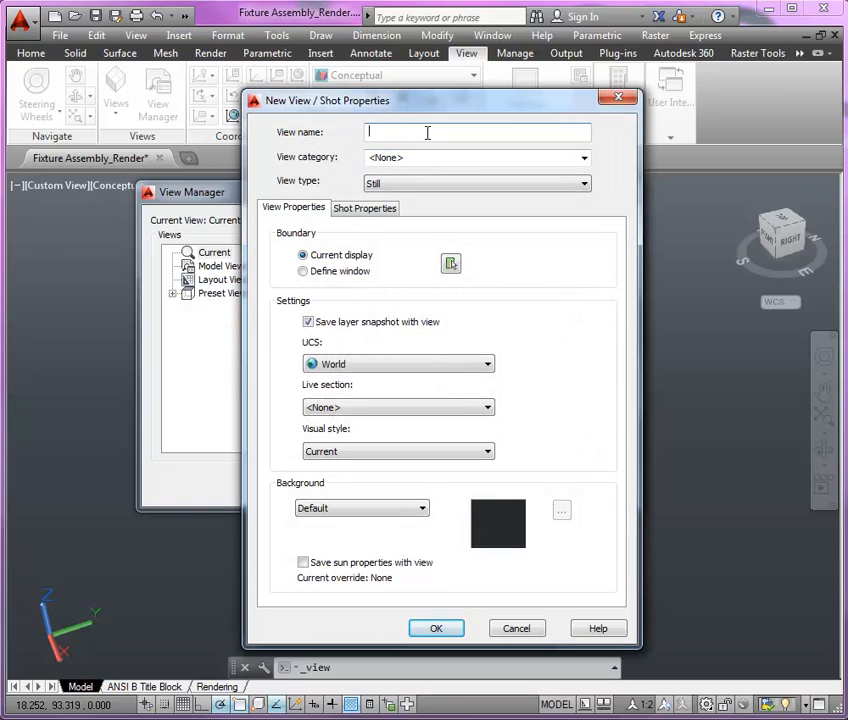
text(SE)
text(-iso )
text(perspective )
text(-sc)
key(BackSpace)
key(BackSpace)
text(collapsed)
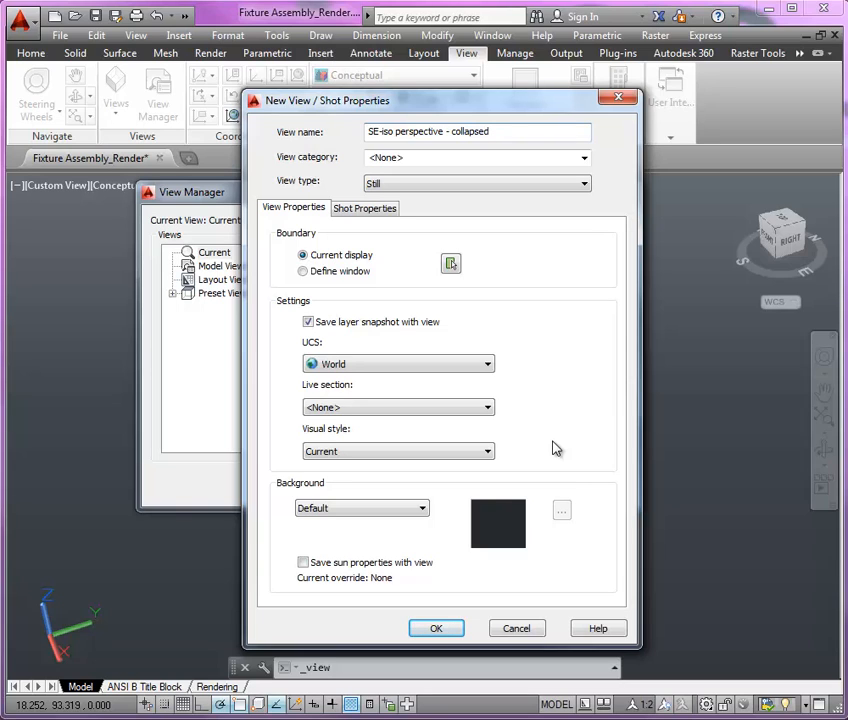
click(487, 452)
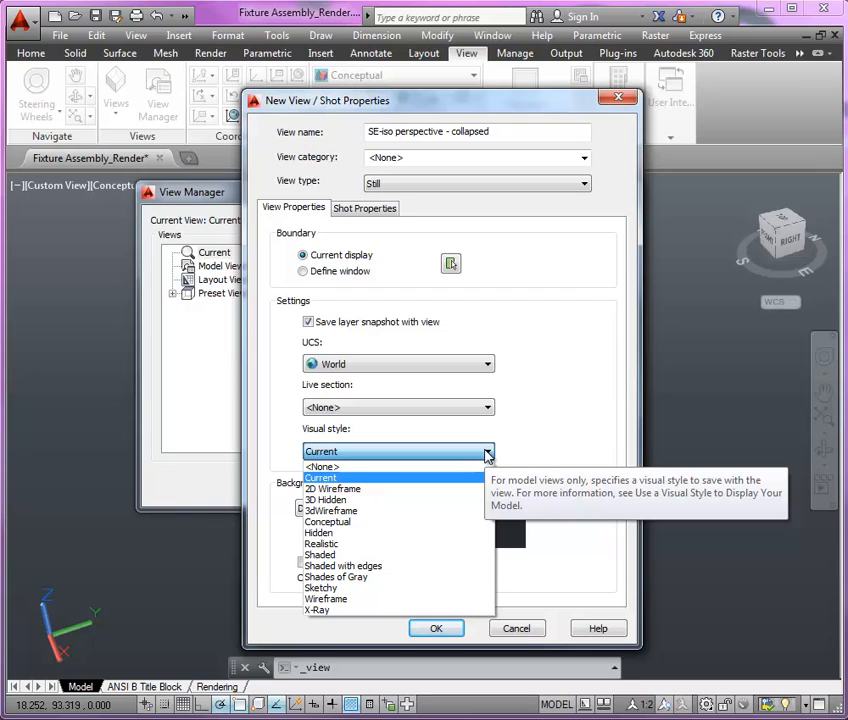
click(577, 457)
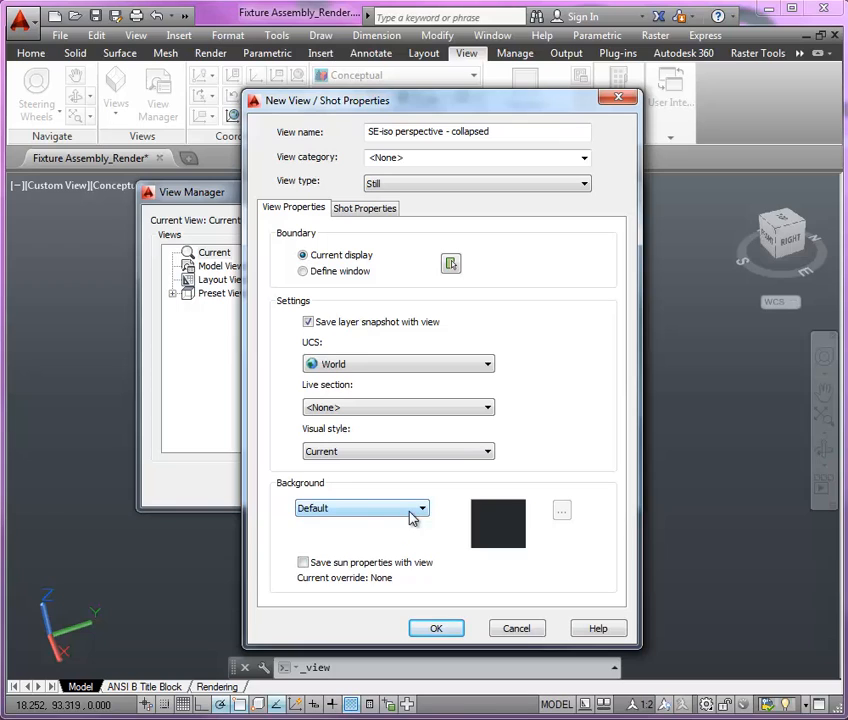
- Override the new view's background with a solid fill in white, index color 7
click(423, 509)
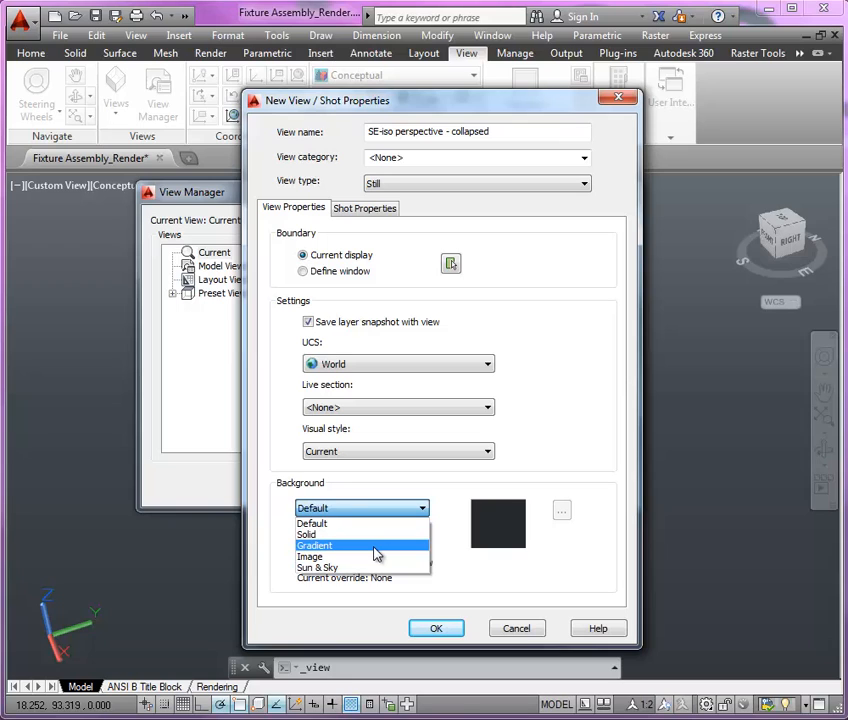
click(376, 535)
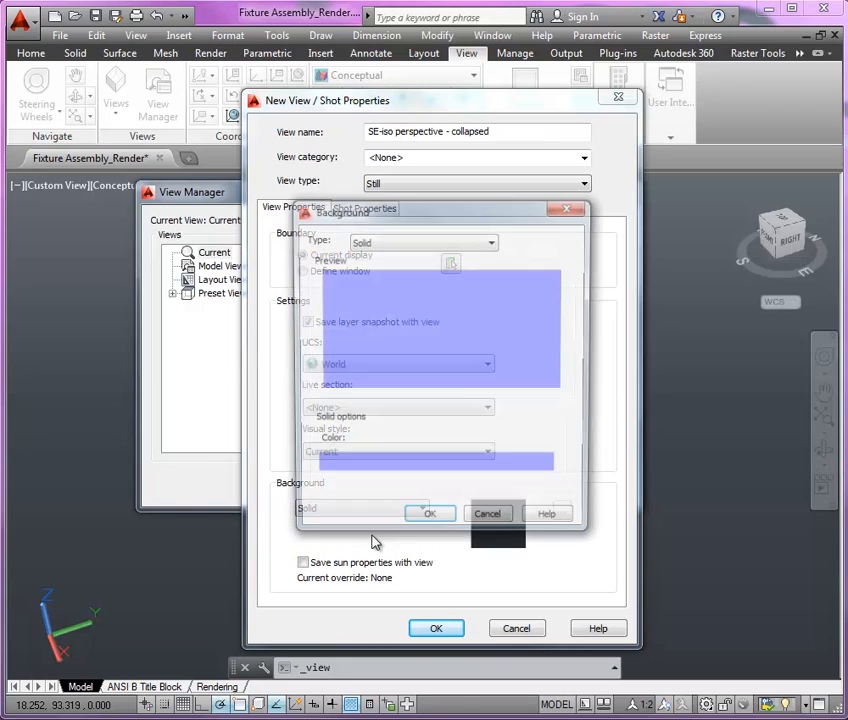
click(476, 241)
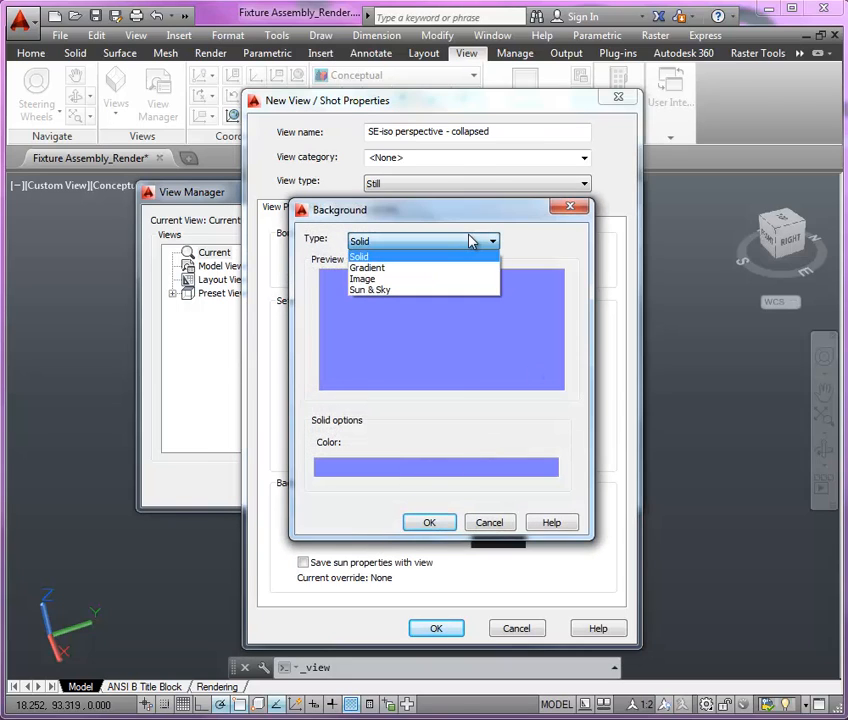
click(466, 379)
click(449, 470)
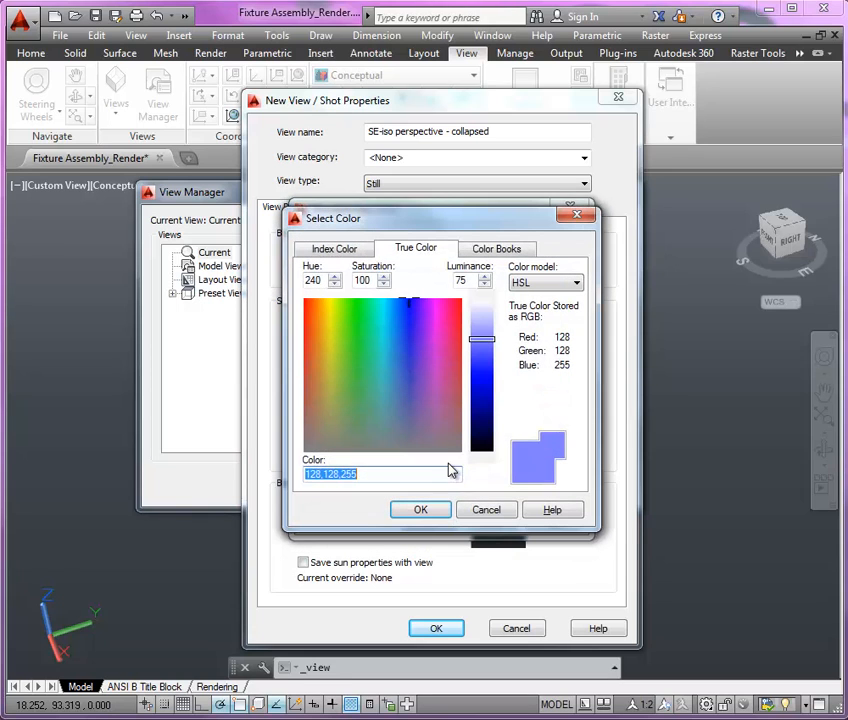
click(330, 249)
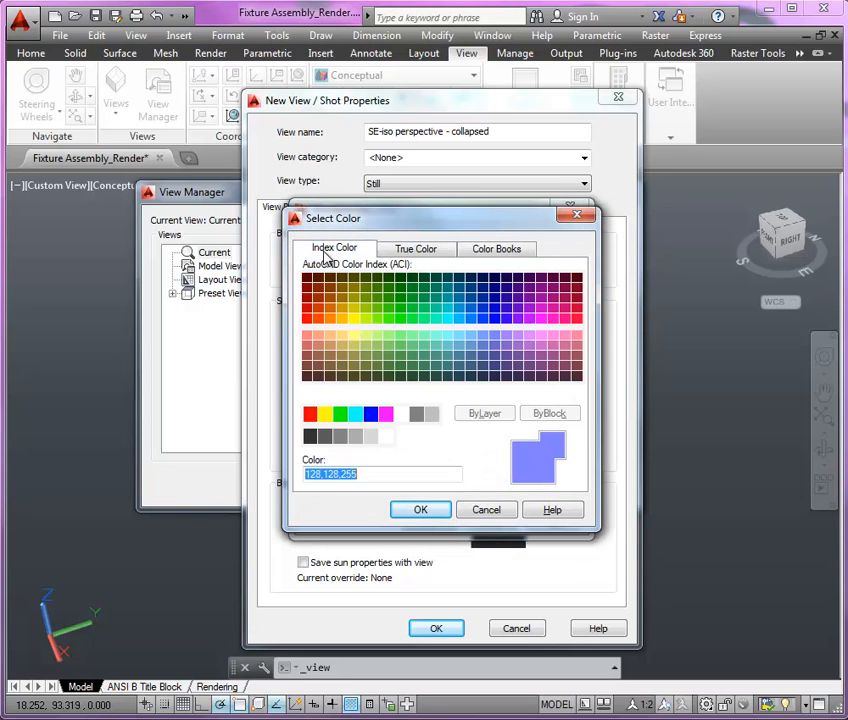
click(400, 414)
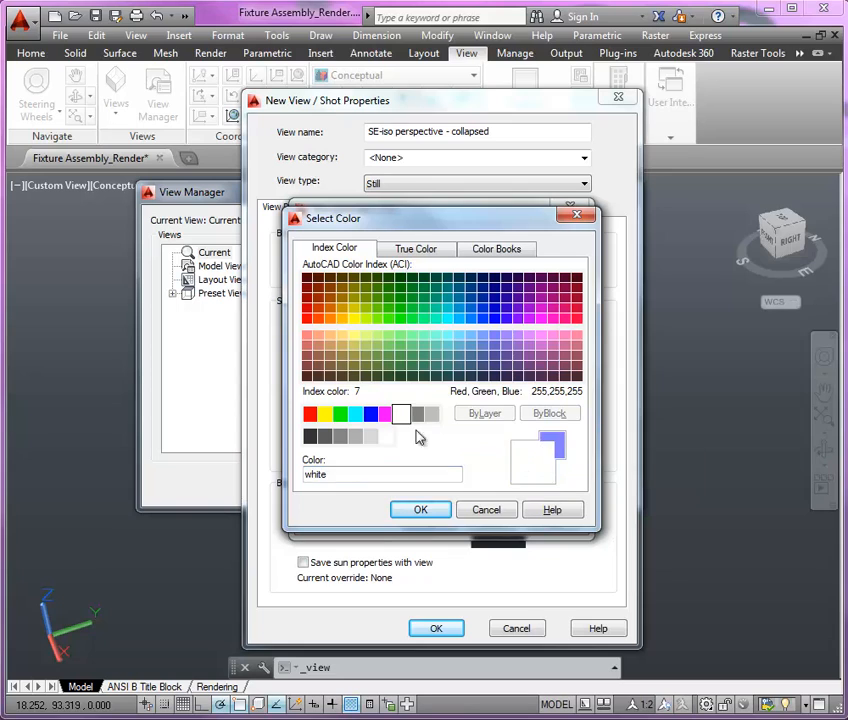
click(421, 511)
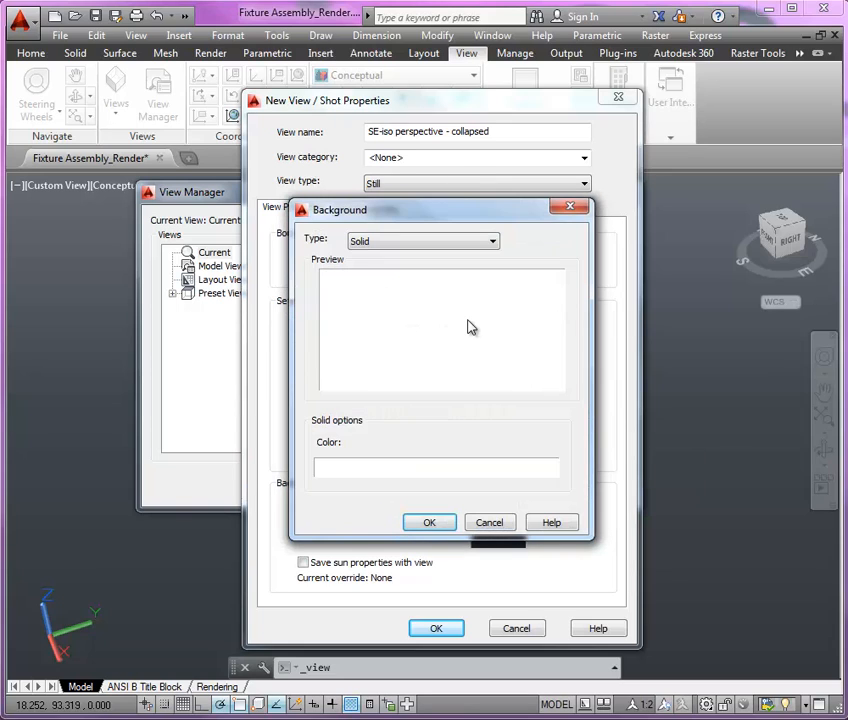
click(431, 523)
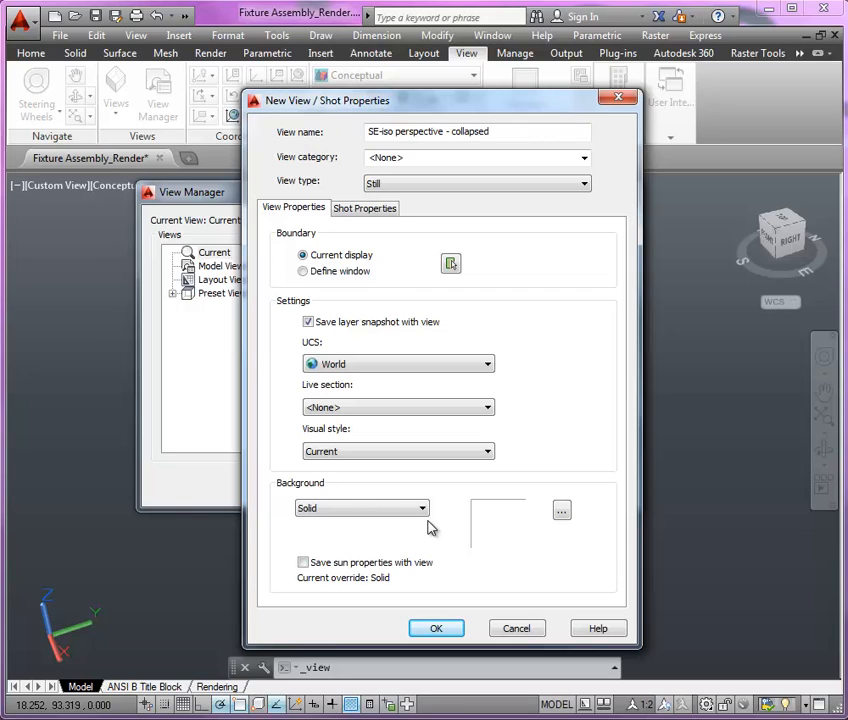
- Create the named view, review its animation, camera and clipping properties, and apply the change to the drawing's saved views
click(437, 628)
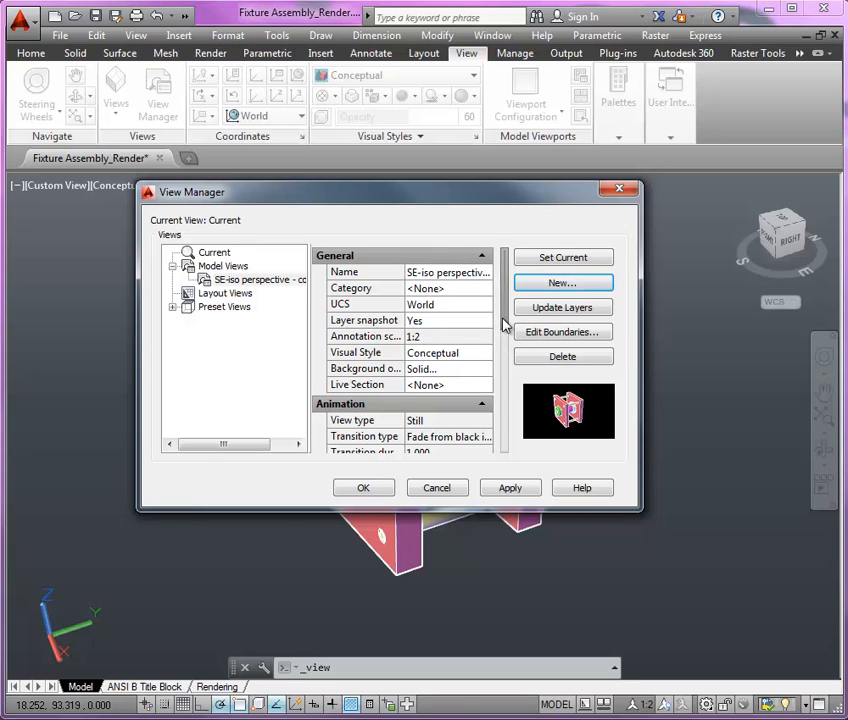
scroll(509, 340, down, 2)
scroll(510, 365, down, 5)
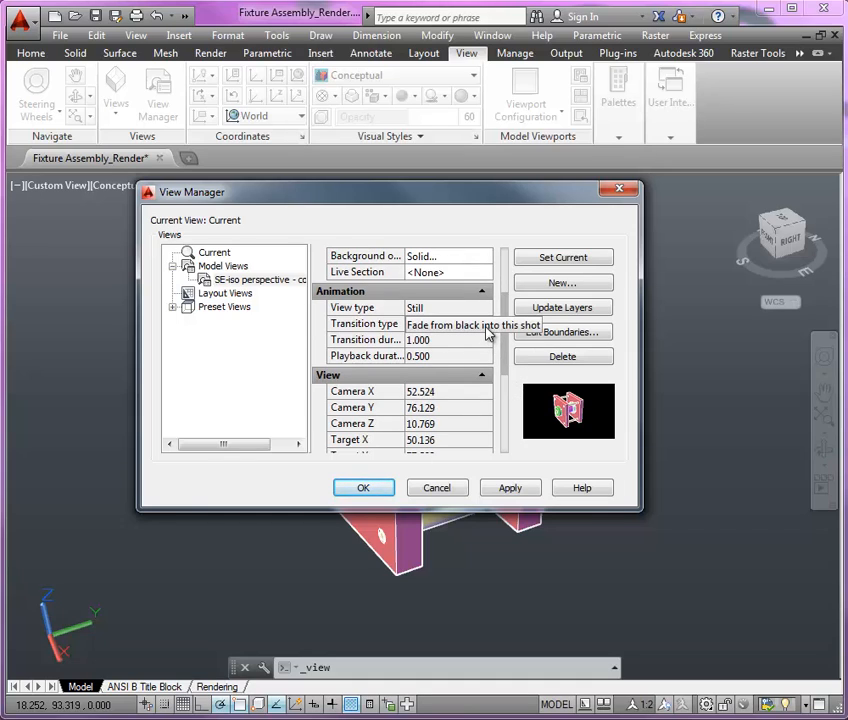
drag(507, 369, 513, 458)
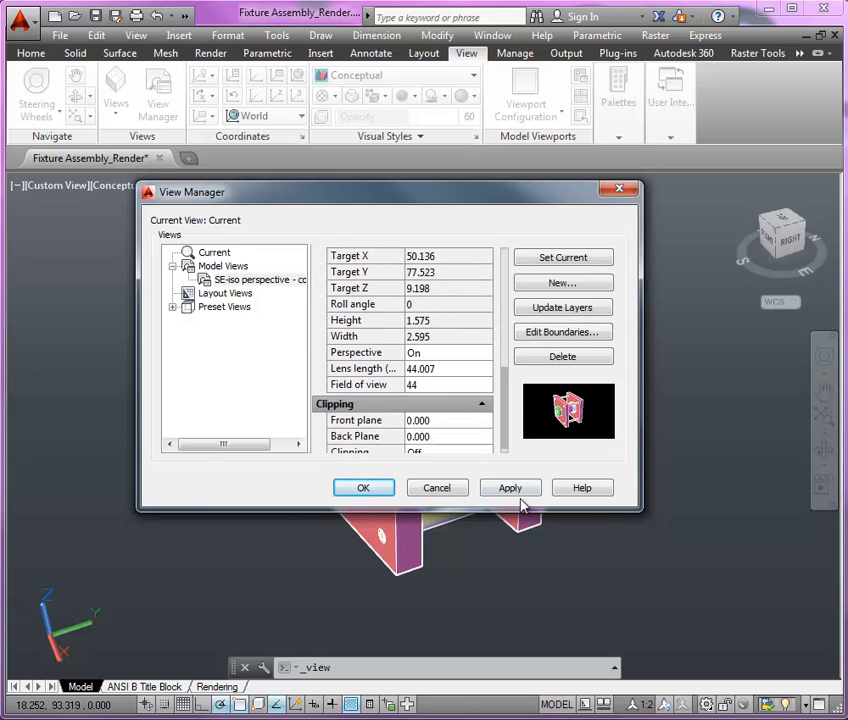
click(511, 493)
click(363, 488)
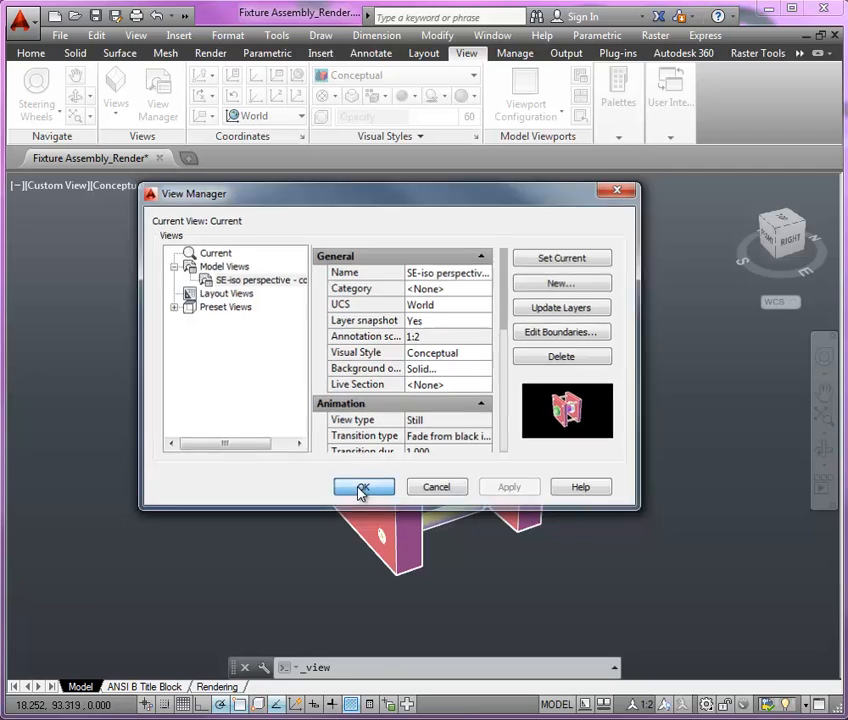
- Switch the model to the Top view in parallel projection, with the collapsed fixture assembly enlarged and centred
click(780, 222)
scroll(668, 530, up, 2)
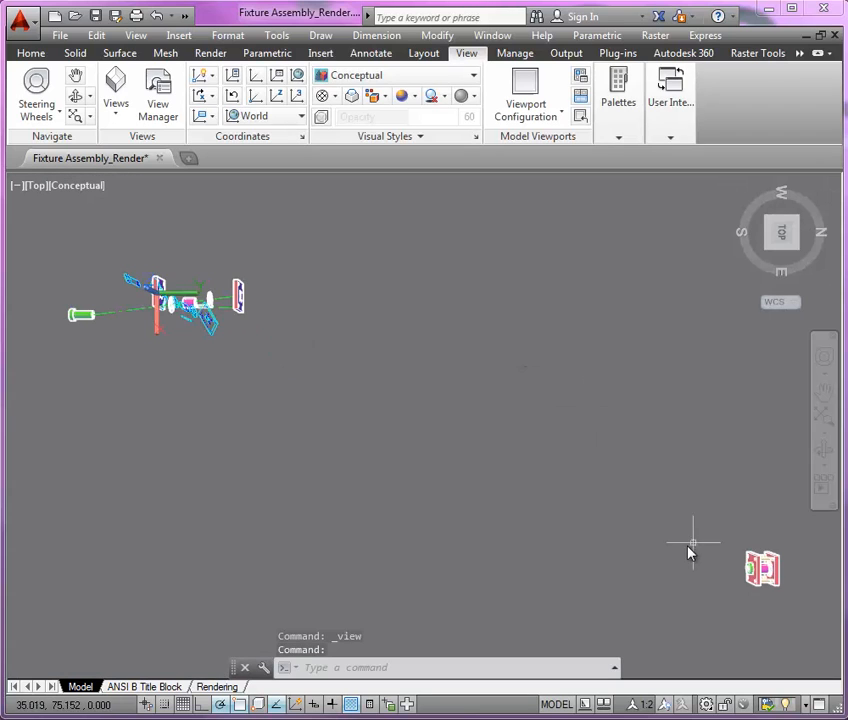
middle_drag(689, 547, 349, 440)
right_click(782, 237)
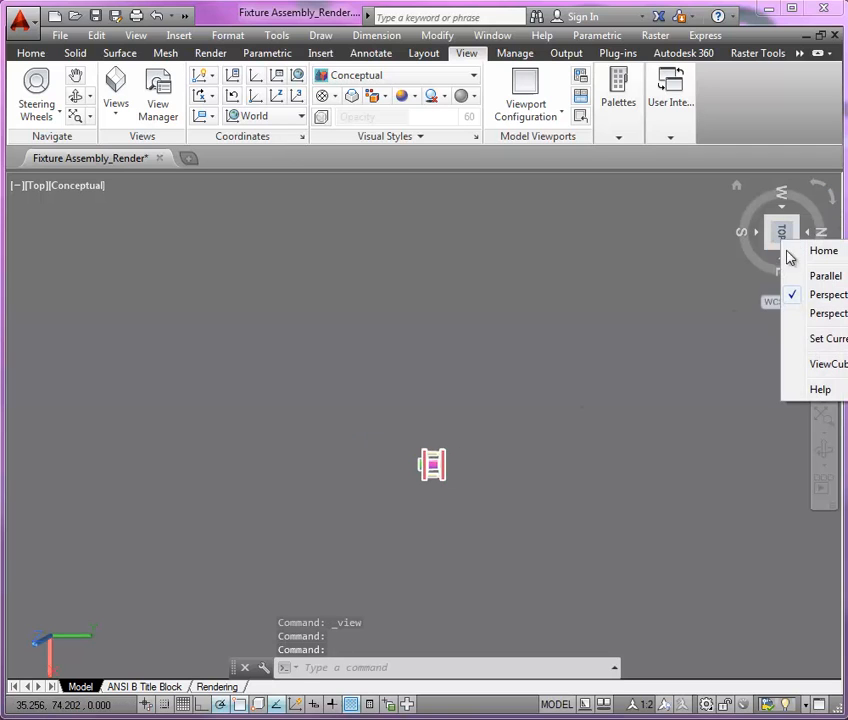
click(770, 278)
scroll(463, 498, up, 7)
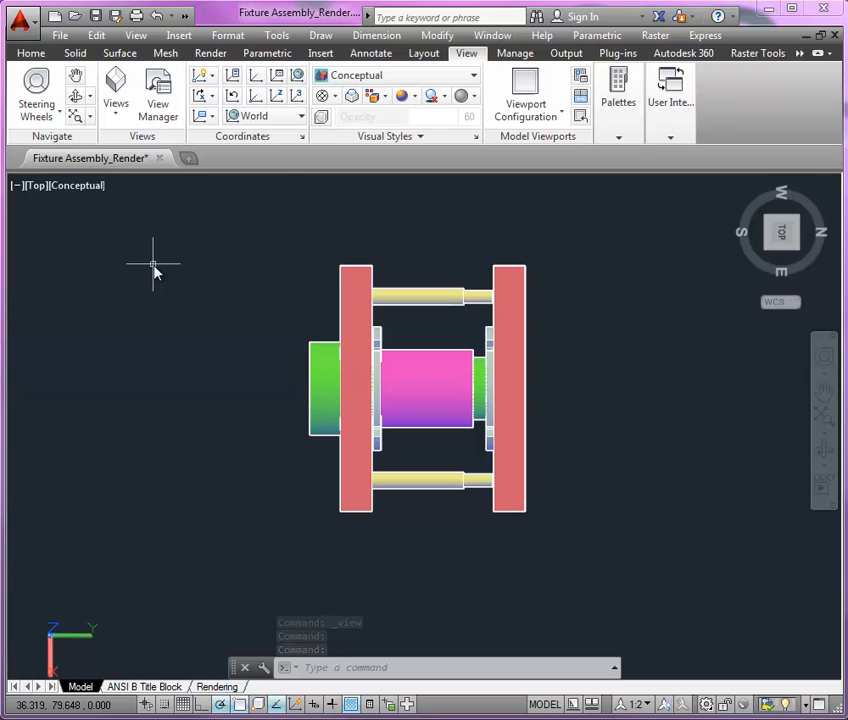
- Restore the custom model view "SE-iso perspective - collapsed"
click(40, 191)
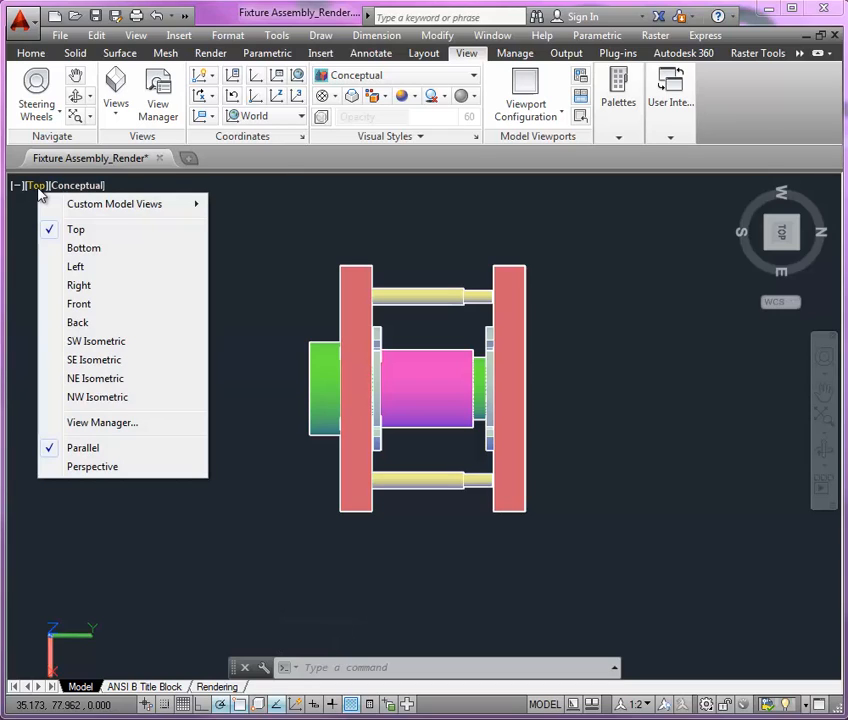
mouse_move(125, 205)
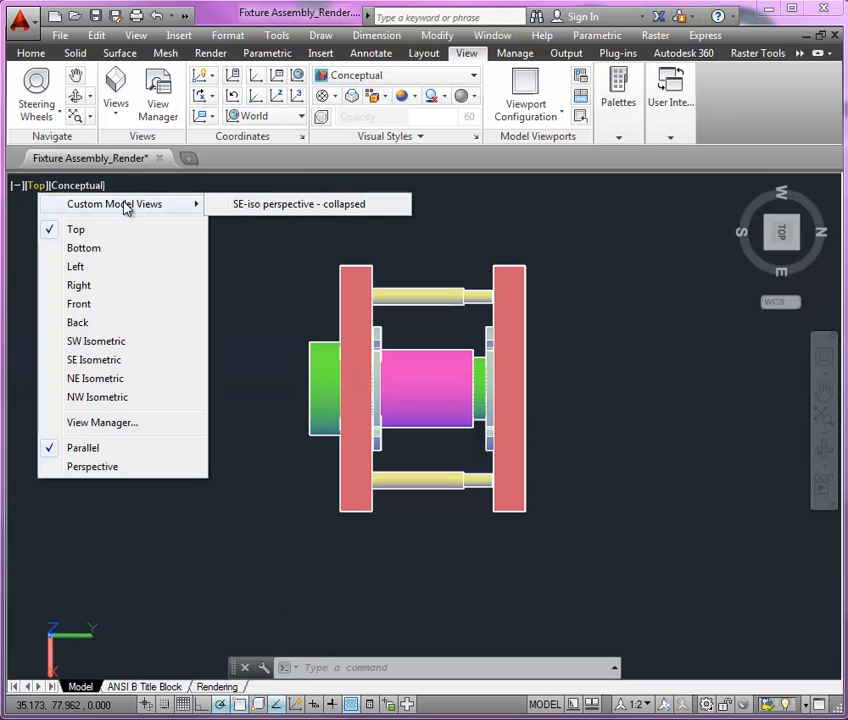
click(304, 208)
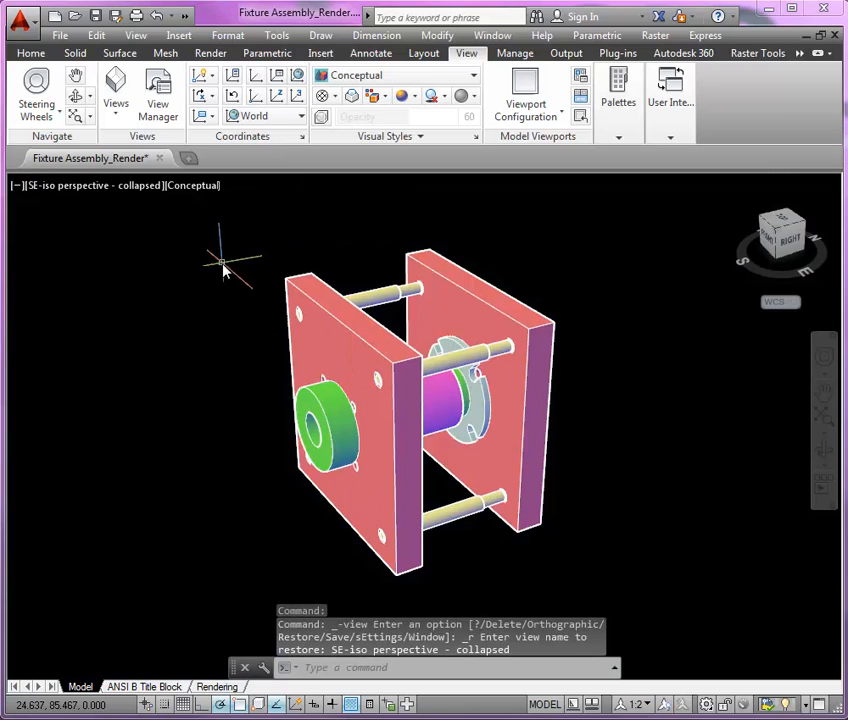